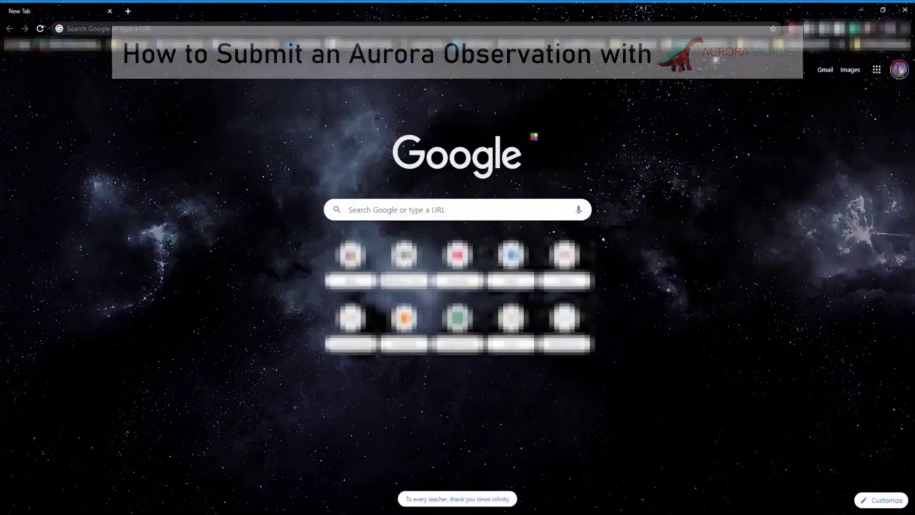
Go to aurorasaurus.org in Chrome to load the aurora probability map homepage.
type("auror")
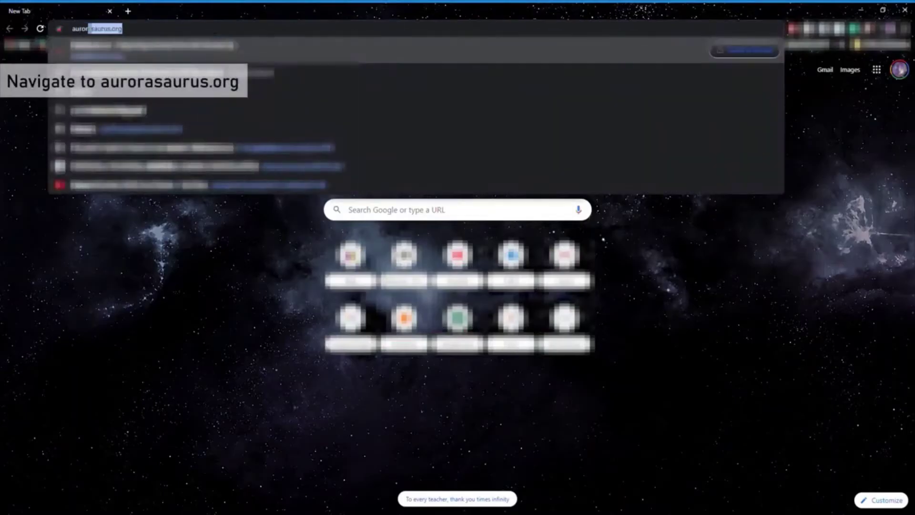
type("asaurus.org")
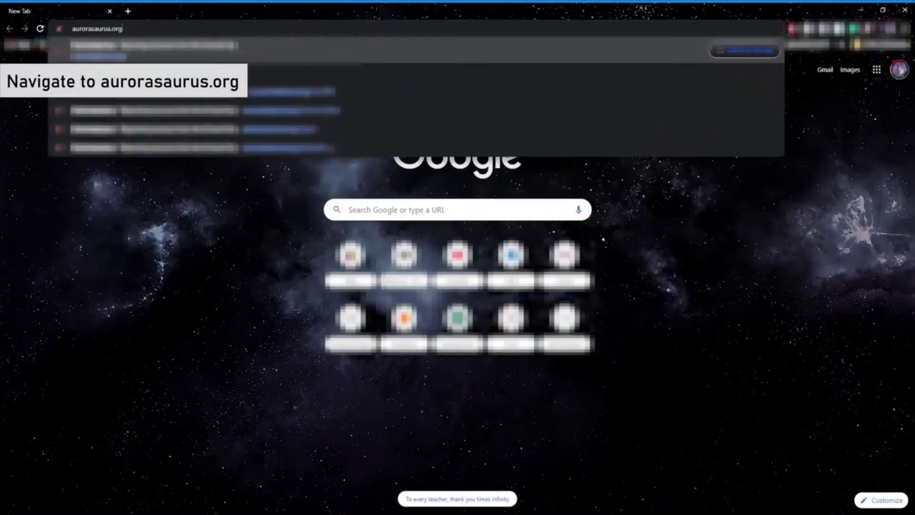
key("Return")
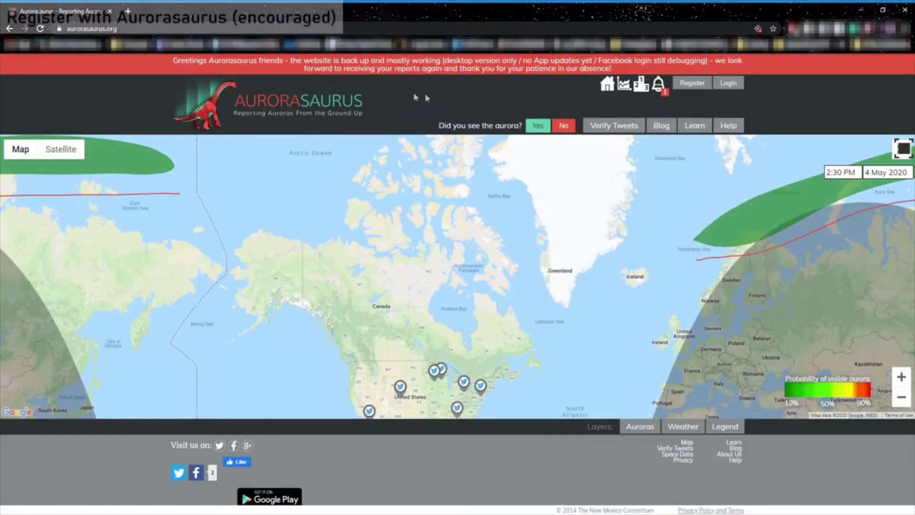
Log in with Facebook and answer Yes to 'Did you see the aurora?' to open a report.
left_click(730, 85)
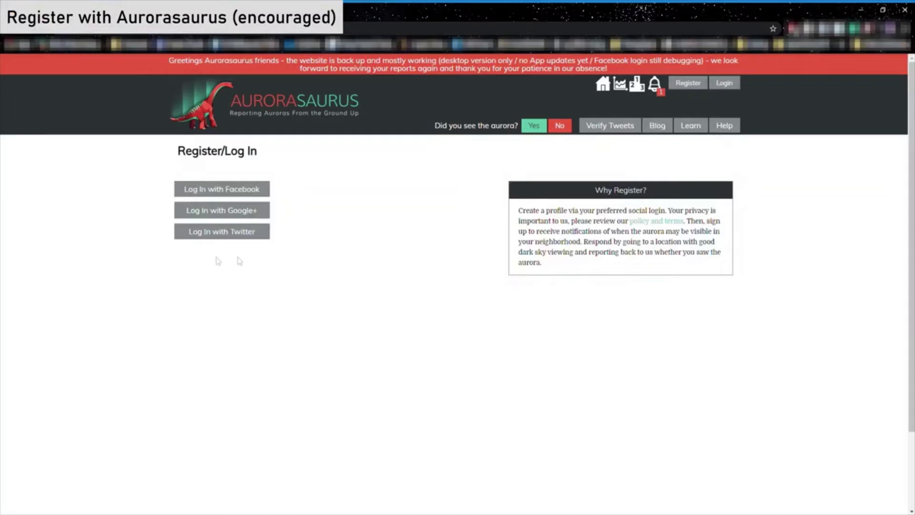
left_click(224, 190)
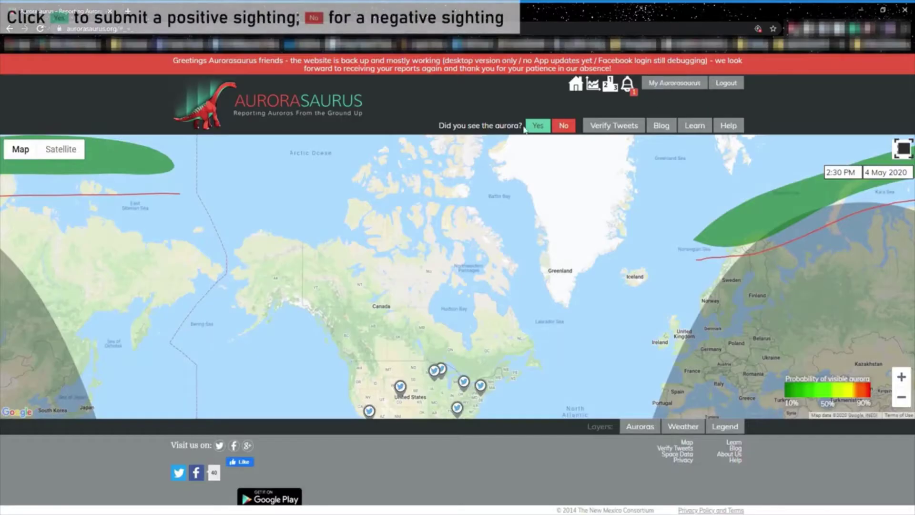
left_click(539, 128)
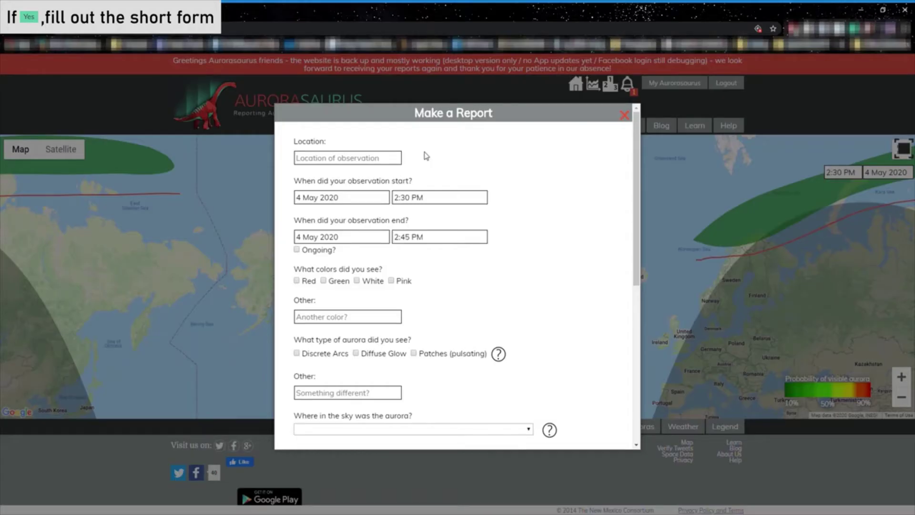
Enter 'Grand forks' in the report's Location field.
left_click(381, 161)
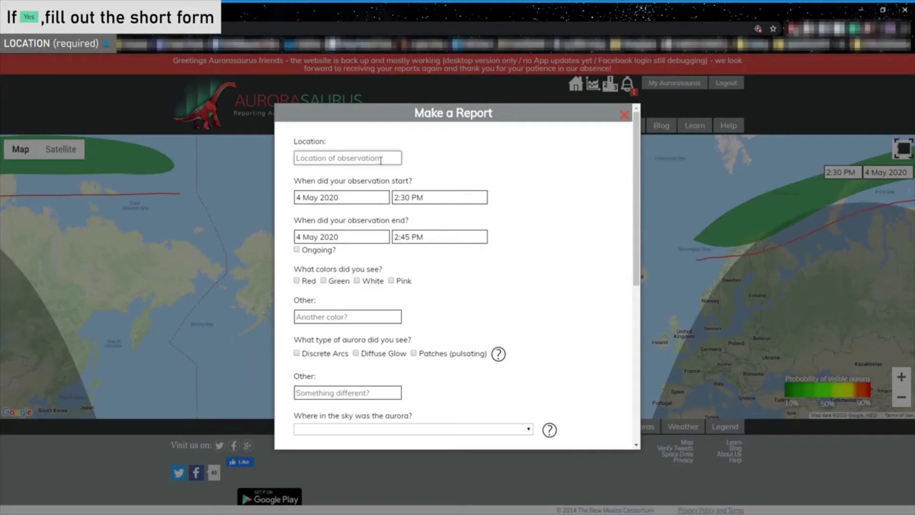
type("Grand forks")
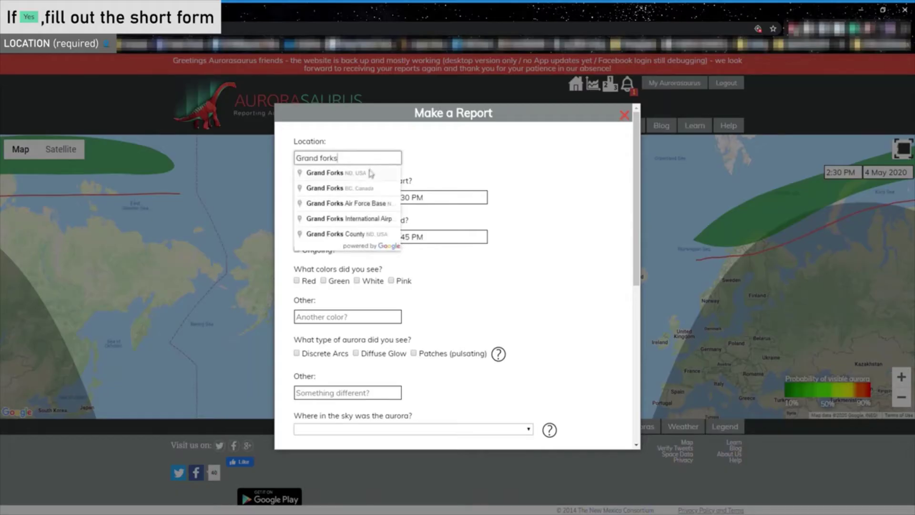
Choose Grand Forks, ND, USA as the location and set the start date to 6 Sep 2019.
left_click(371, 172)
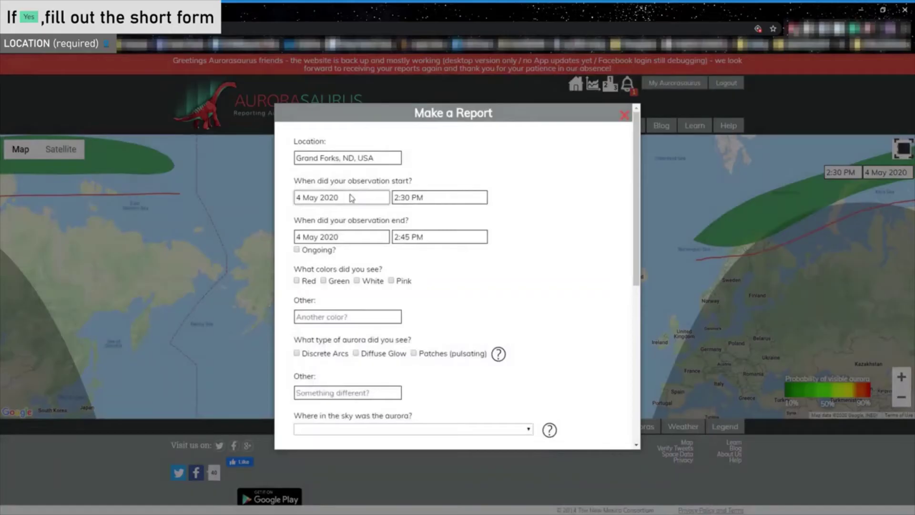
left_click(352, 197)
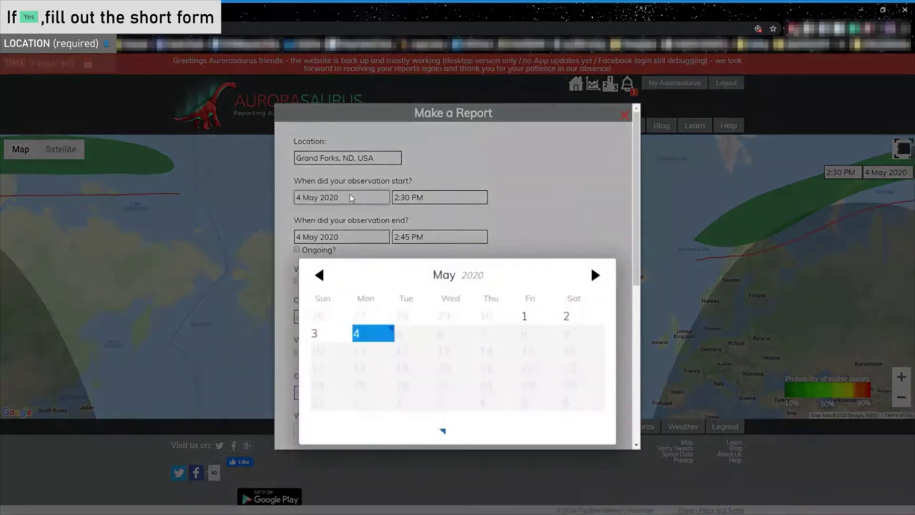
left_click(319, 276)
left_click(318, 276)
left_click(319, 276)
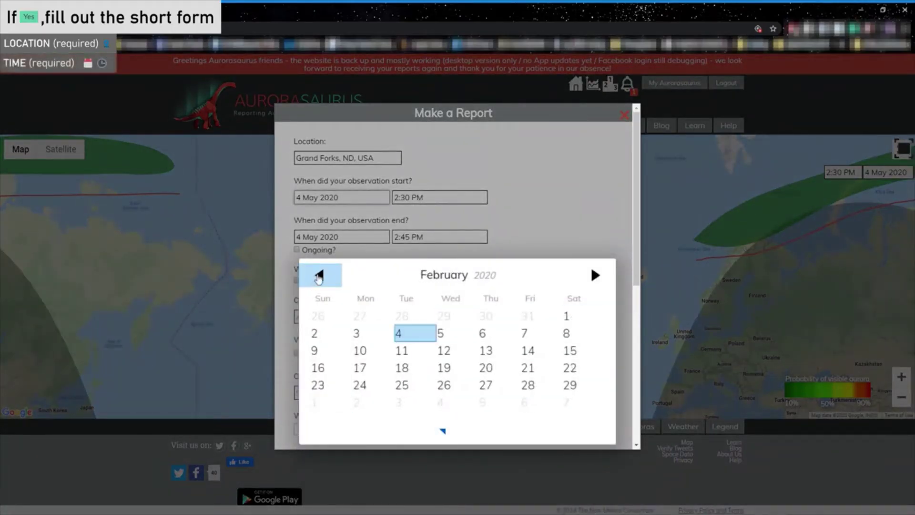
left_click(319, 275)
left_click(318, 275)
left_click(319, 276)
left_click(318, 276)
left_click(319, 276)
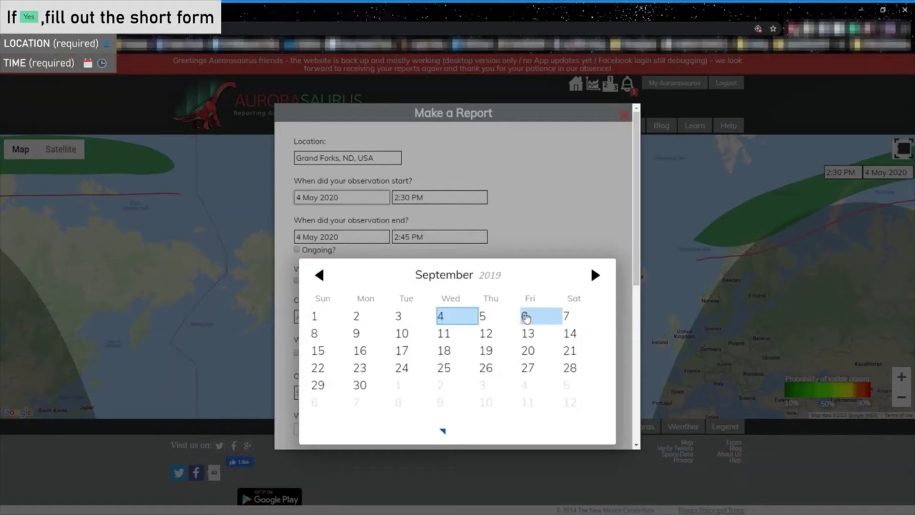
left_click(523, 316)
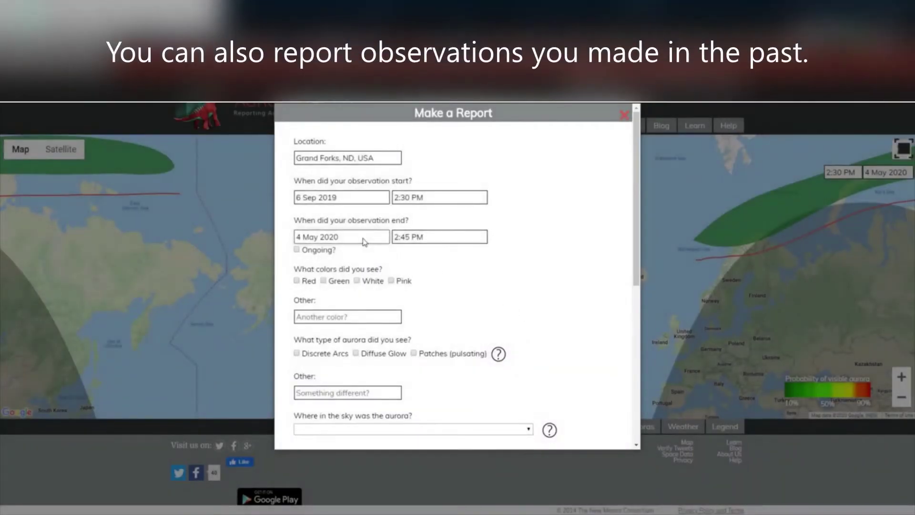
Set the observation end date to 6 Sep 2019 as well.
left_click(379, 237)
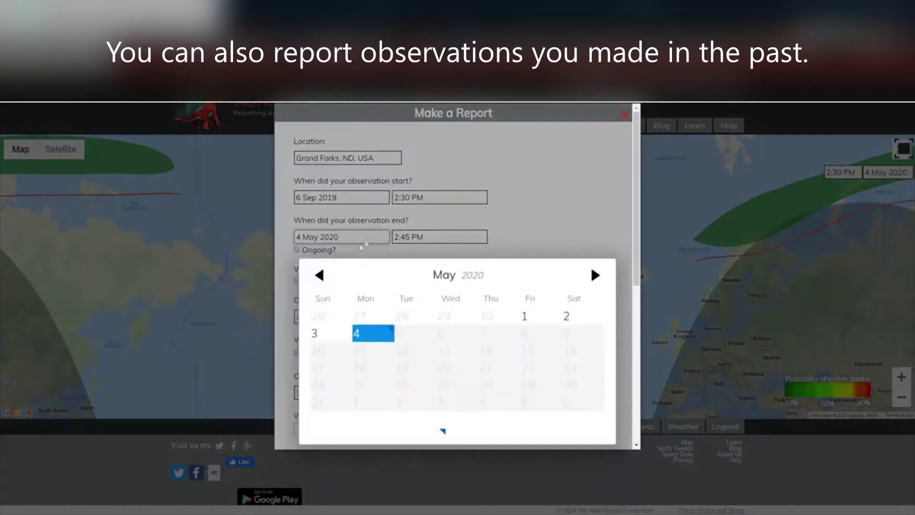
left_click(319, 275)
left_click(320, 275)
left_click(320, 276)
left_click(320, 275)
left_click(319, 275)
left_click(328, 282)
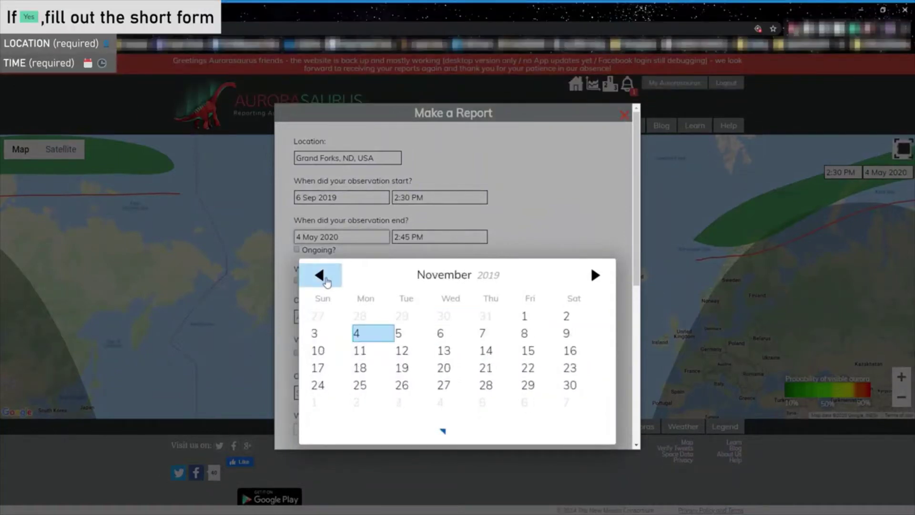
left_click(327, 281)
left_click(327, 281)
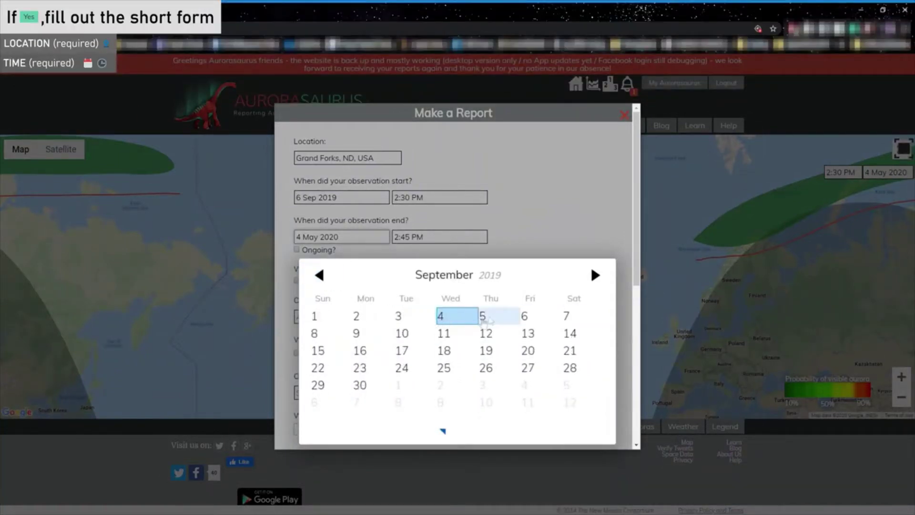
left_click(527, 316)
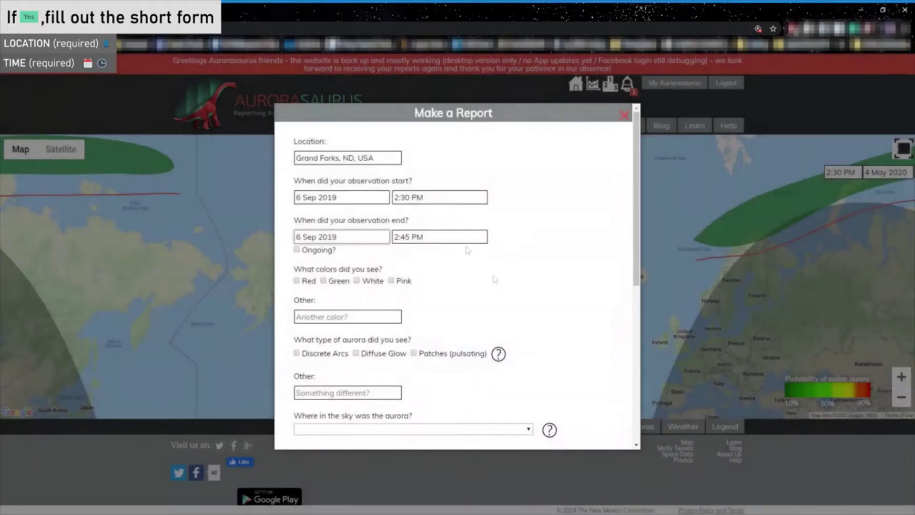
Set the observation time to 10:00 PM–11:45 PM and tick Green, Pink and Red as colours seen.
left_click(410, 198)
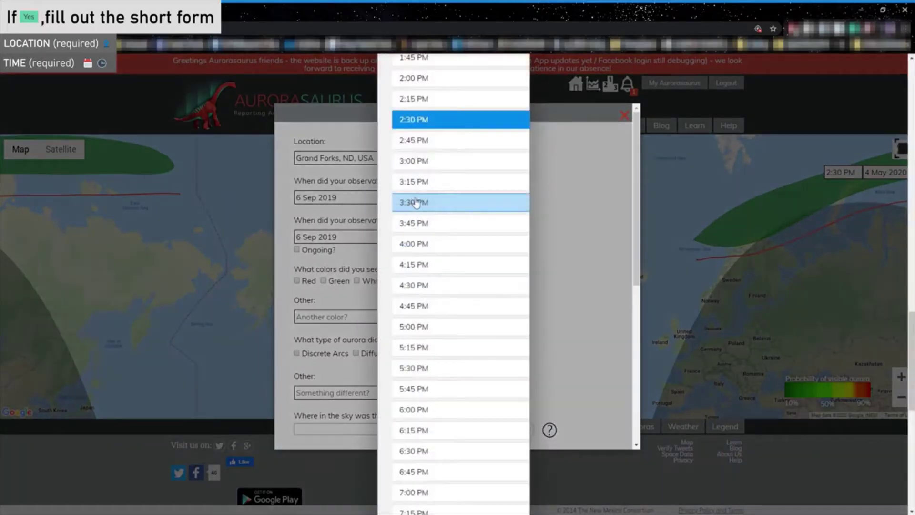
scroll(413, 201, "down", 6)
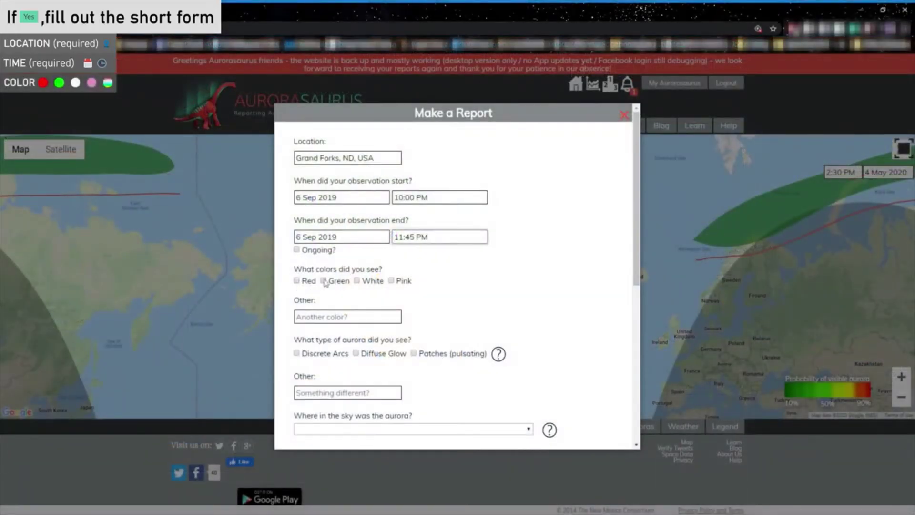
left_click(324, 281)
left_click(391, 281)
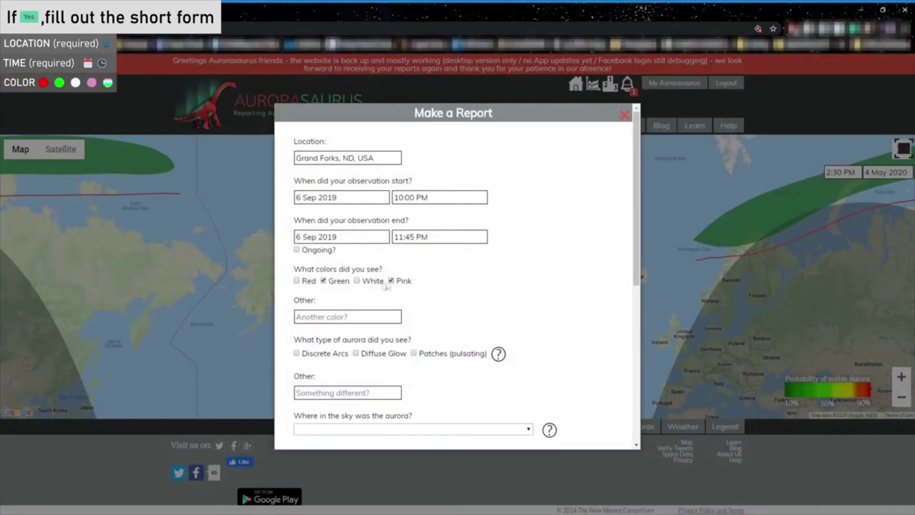
left_click(297, 281)
scroll(438, 243, "down", 2)
scroll(437, 242, "down", 2)
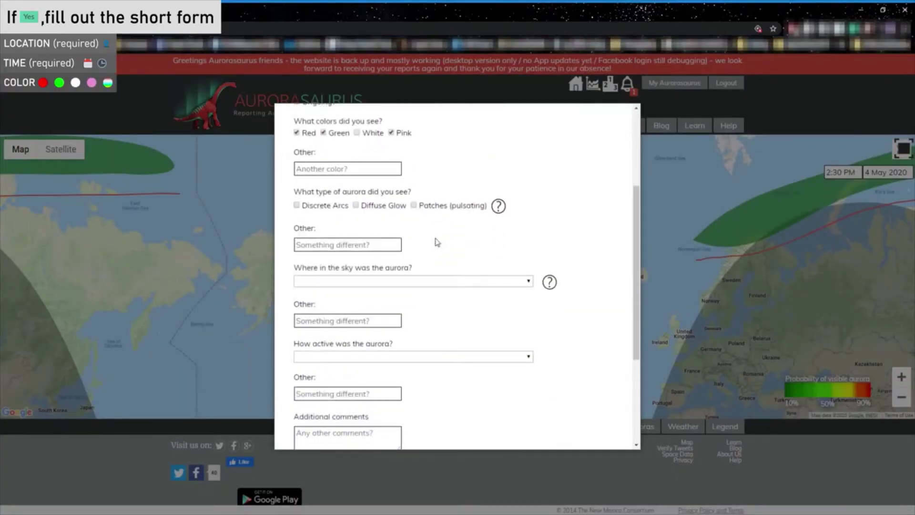
Tick Diffuse Glow and Discrete Arcs as aurora types and enter STEVE as another type.
left_click(358, 207)
left_click(314, 207)
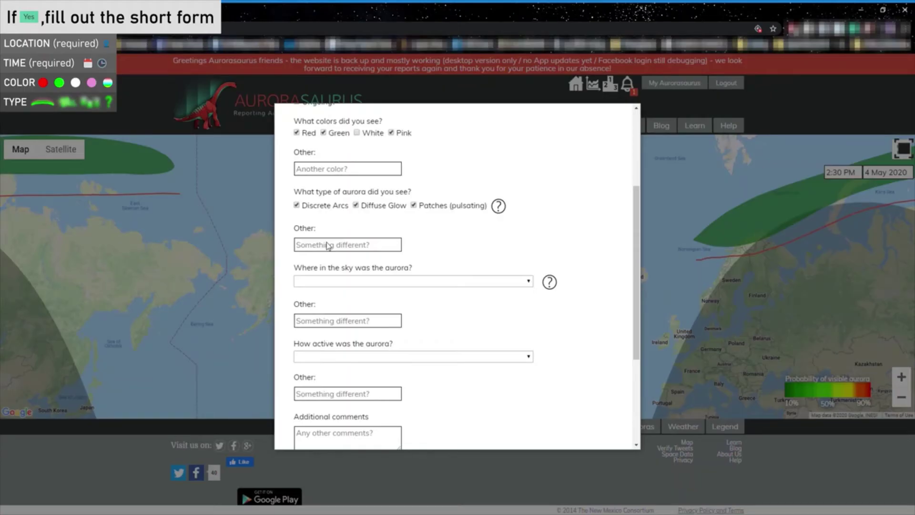
left_click(341, 250)
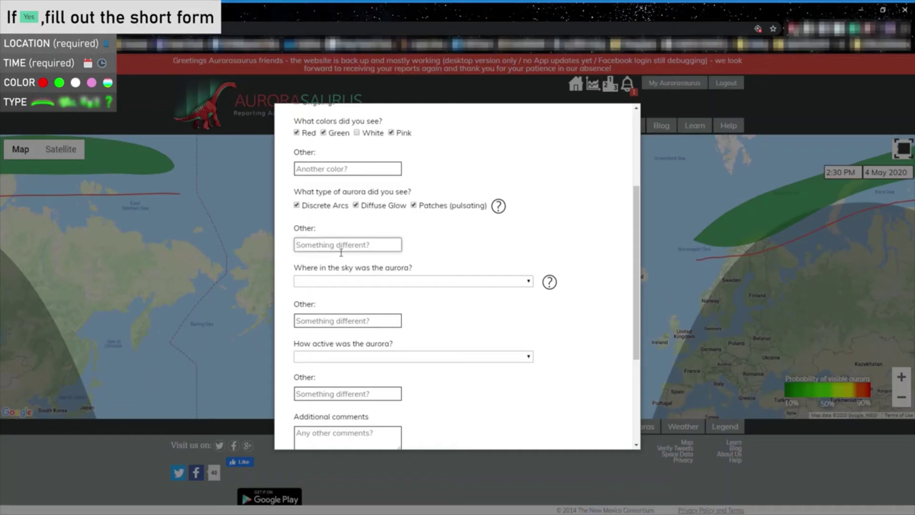
type("STEVE")
Set the sky position to 45 Degrees North and the activity to Active motion.
left_click(459, 283)
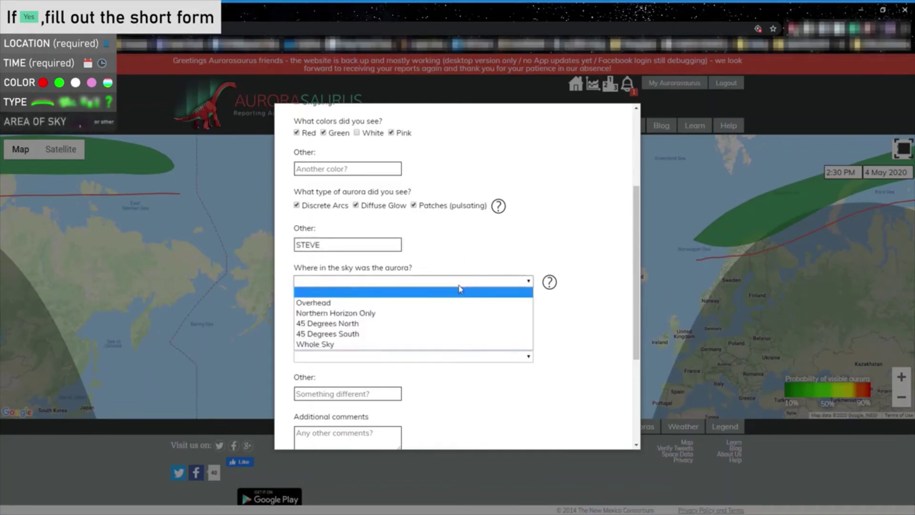
left_click(457, 326)
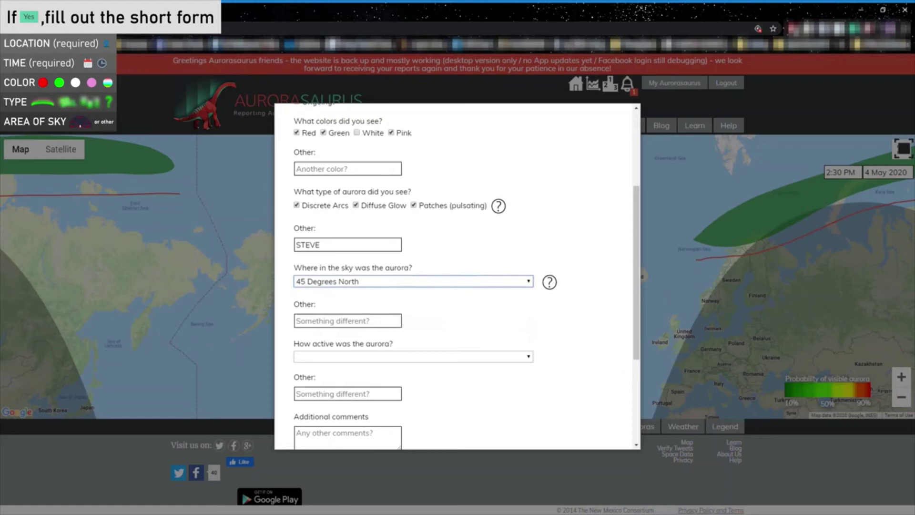
scroll(425, 321, "down", 2)
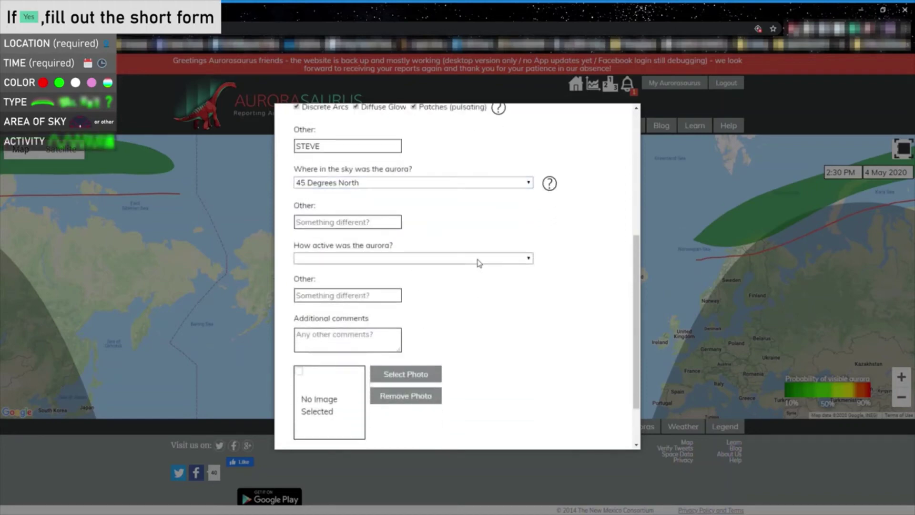
left_click(479, 259)
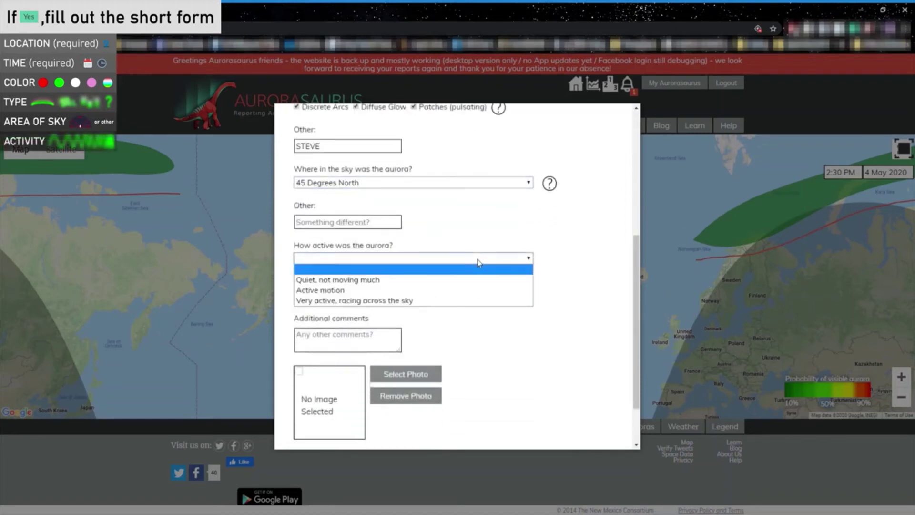
left_click(473, 290)
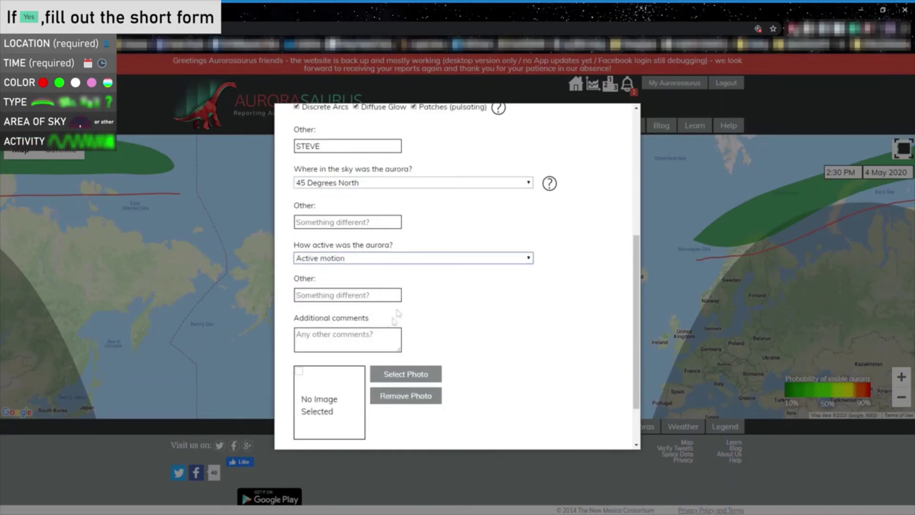
Add the comment 'Permission to share aurora photo on social media.' and attach the aurora photo.
left_click(389, 338)
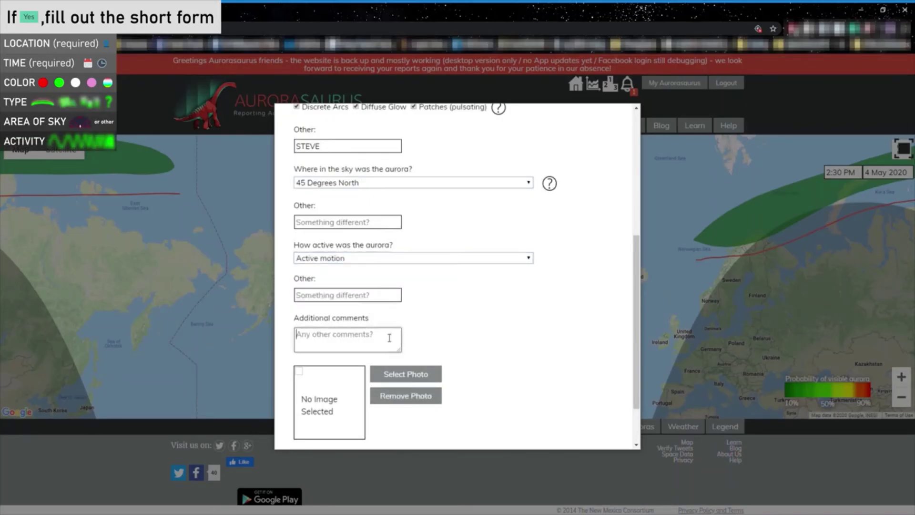
type("Perm")
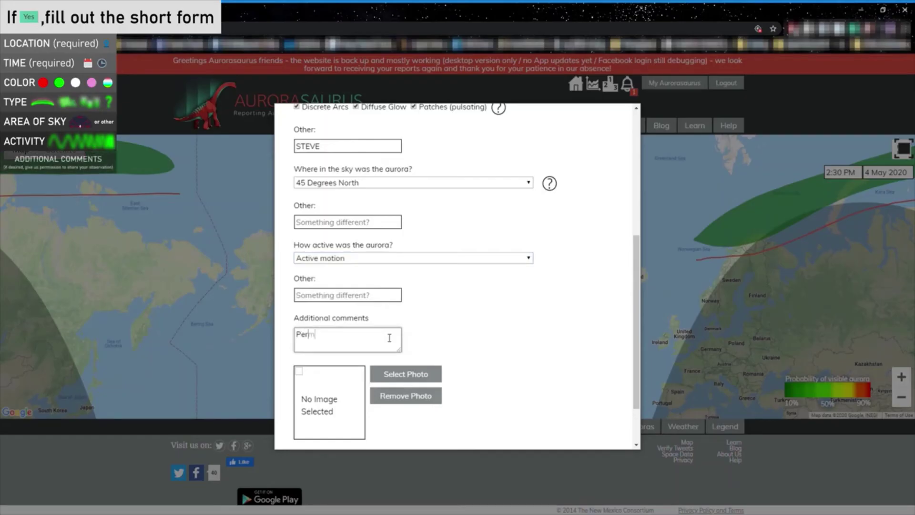
type("ission to share ")
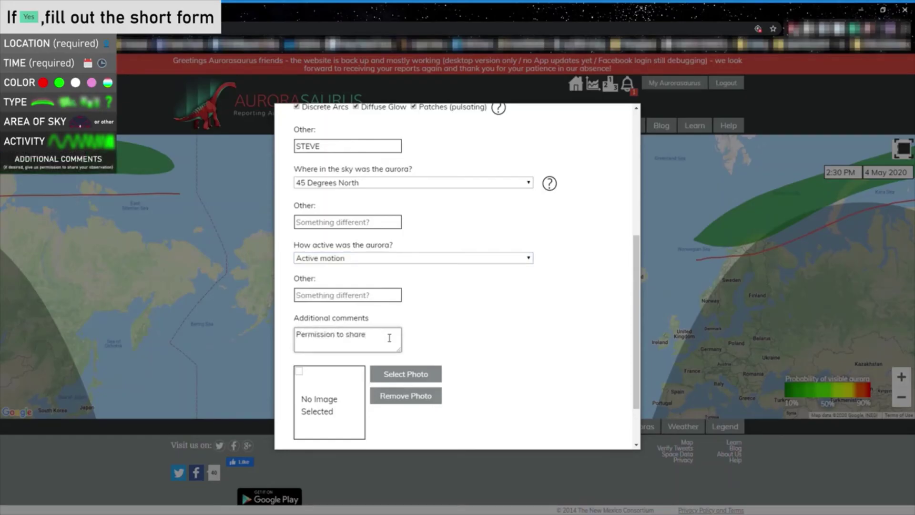
type("aurora photo on social media.")
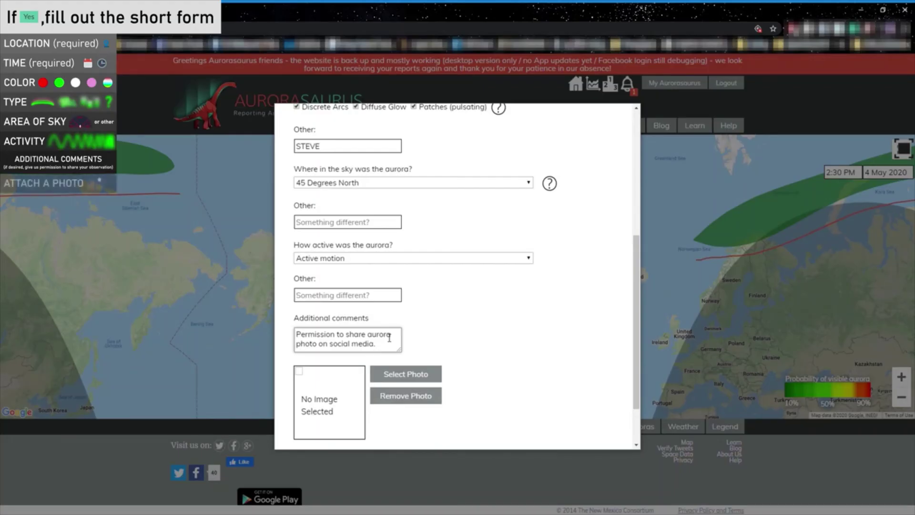
left_click(405, 373)
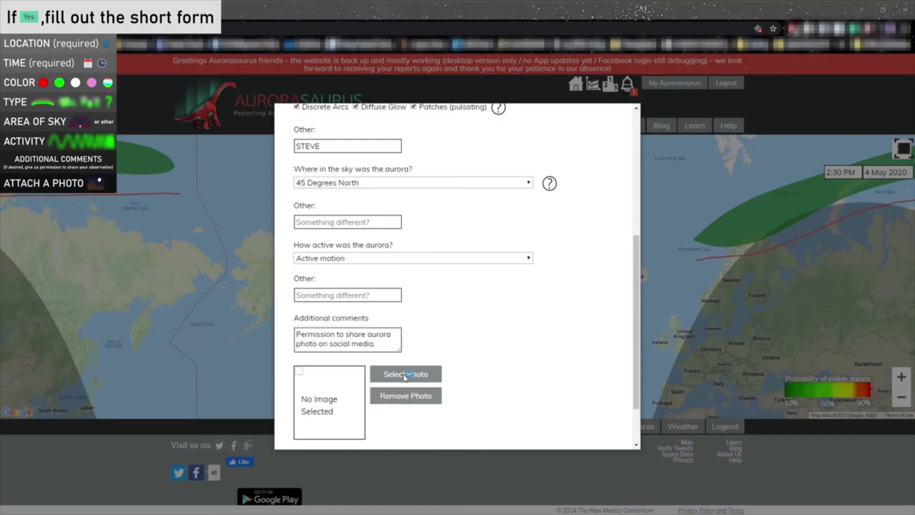
double_click(324, 114)
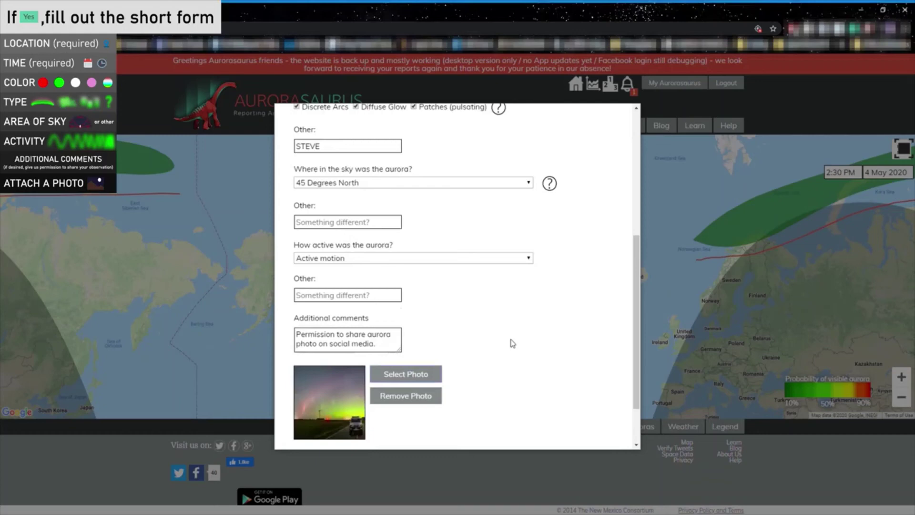
scroll(512, 344, "down", 2)
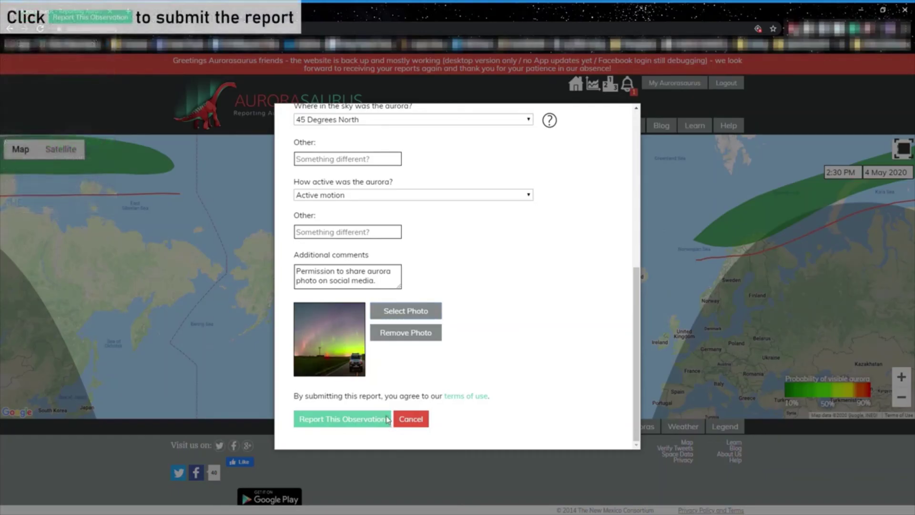
Submit the report, dismiss the confirmation, and zoom the map to the new marker near Grand Forks.
left_click(387, 419)
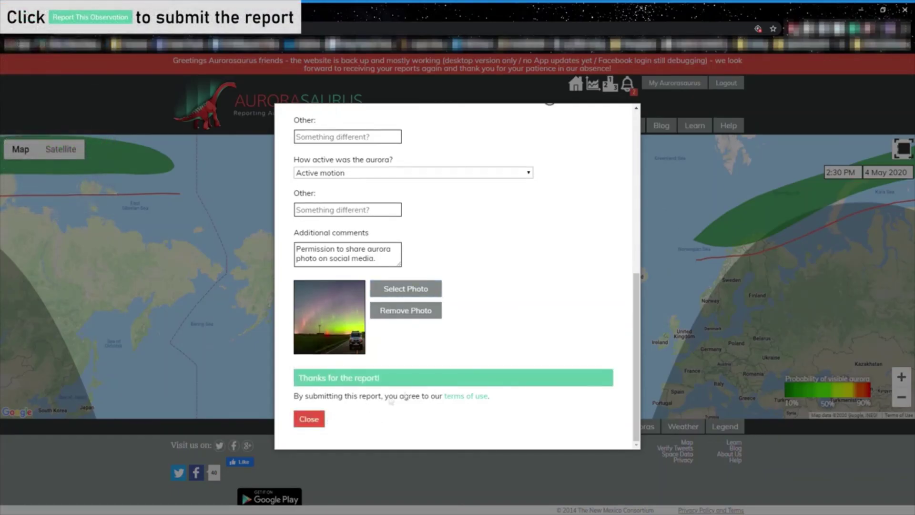
left_click(317, 419)
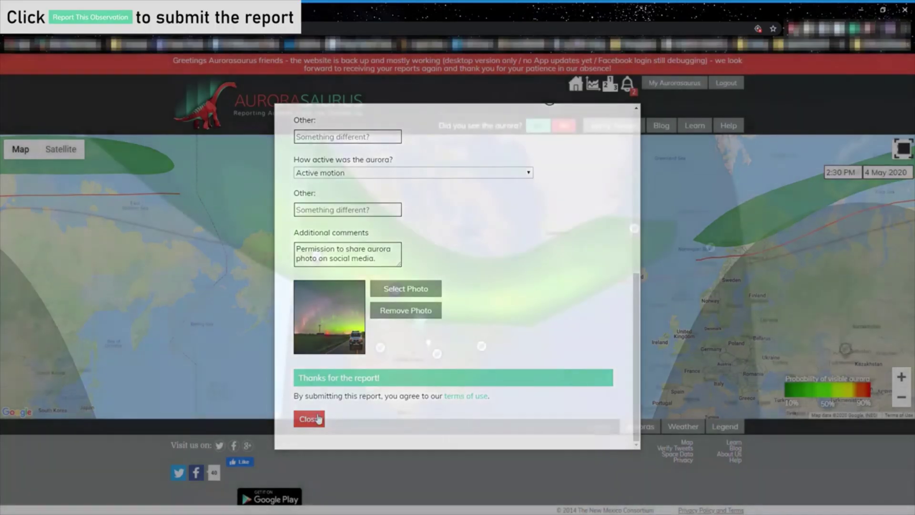
scroll(424, 340, "up", 3)
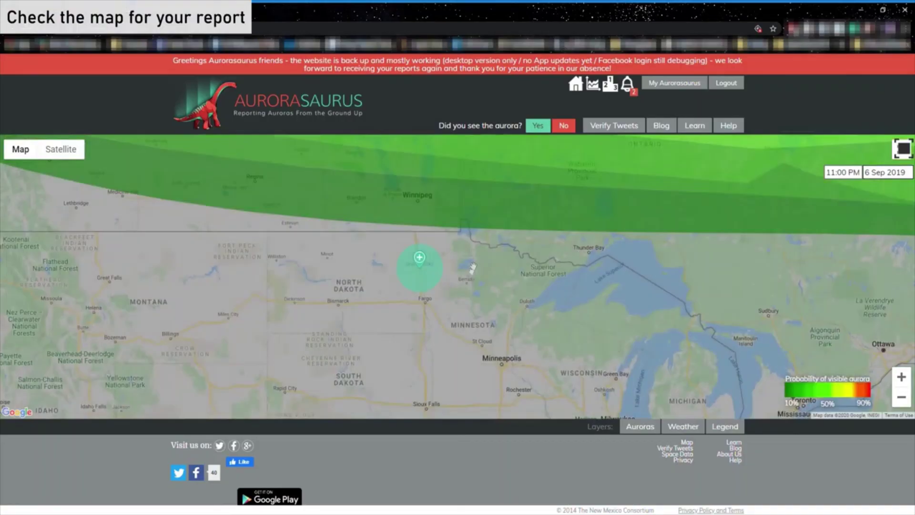
left_click_drag(466, 265, 466, 288)
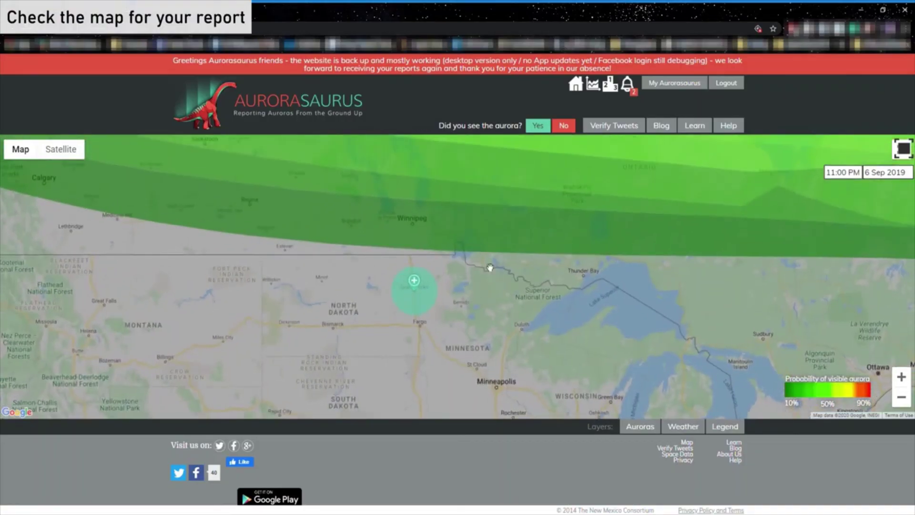